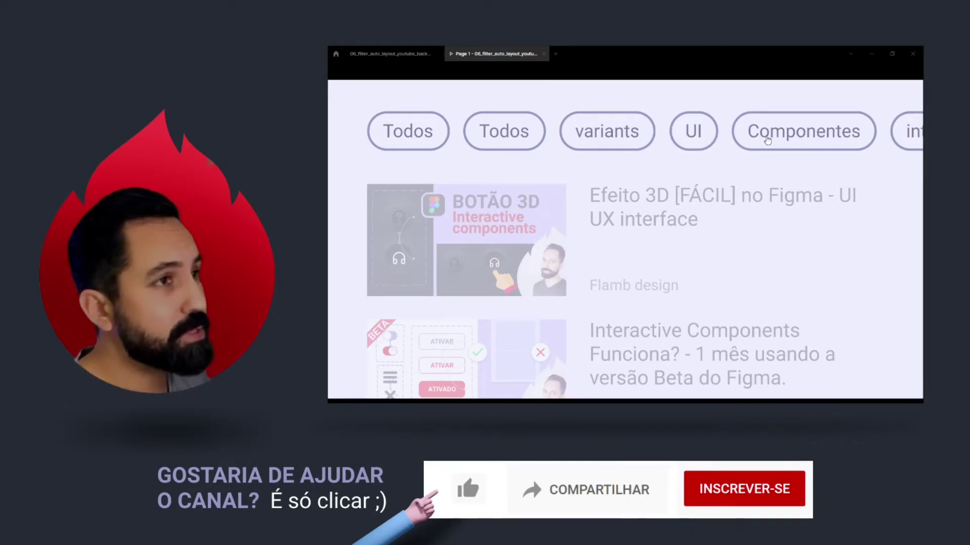
# Step: Toggle the Componentes, variants, Todos and UI chips in the finished prototype
pyautogui.click(775, 139)
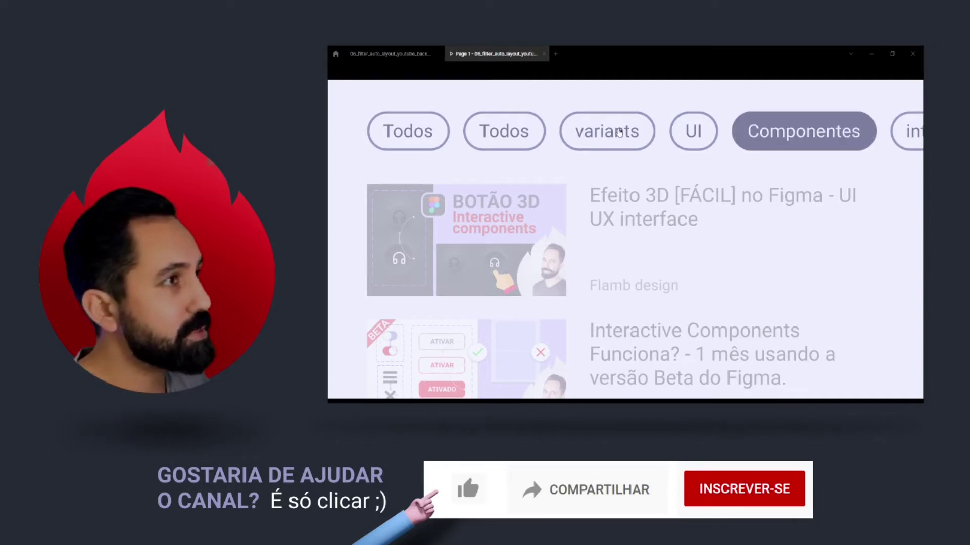
pyautogui.click(619, 132)
pyautogui.click(507, 144)
pyautogui.click(586, 144)
pyautogui.click(672, 144)
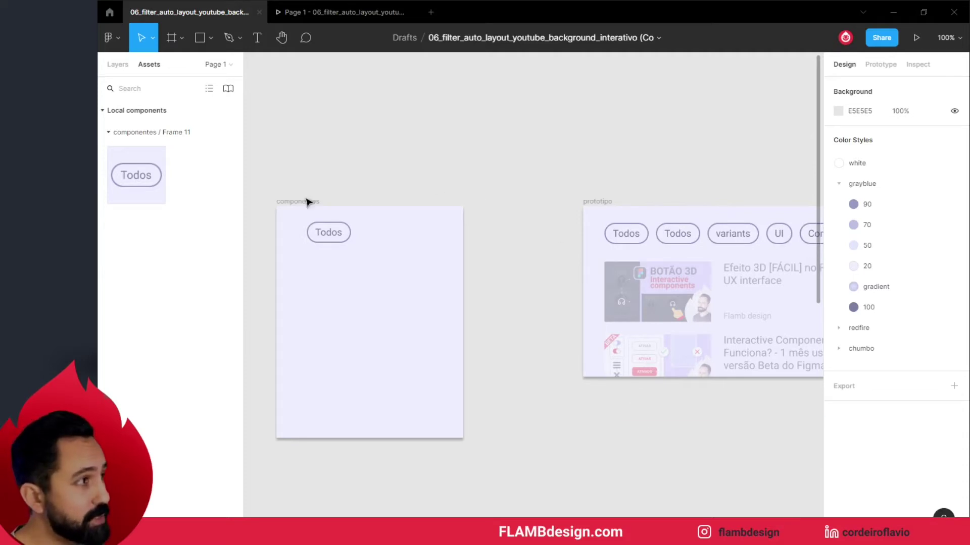
# Step: Select the Todos component, then inspect the filter row in the prototipo frame
pyautogui.click(323, 236)
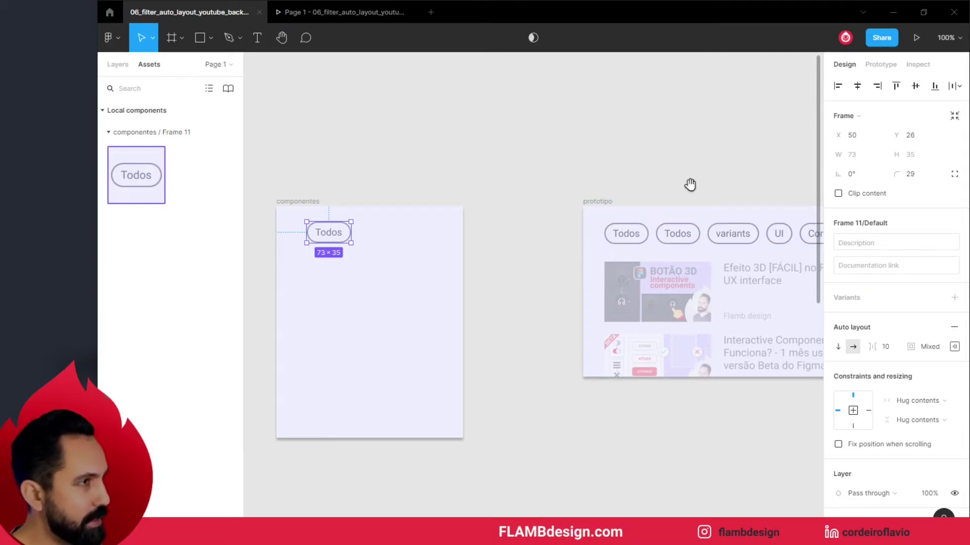
pyautogui.moveTo(688, 183); pyautogui.dragTo(504, 197)
pyautogui.click(494, 256)
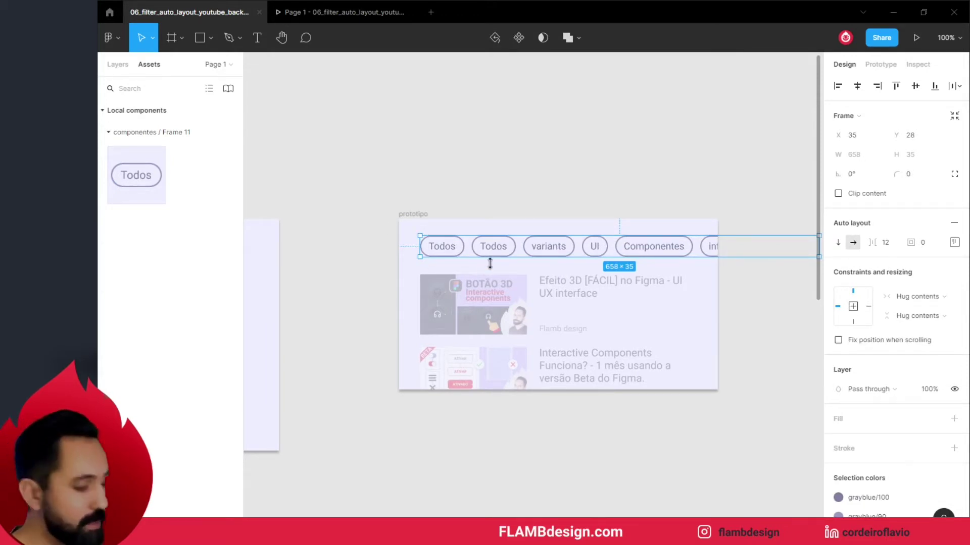
pyautogui.moveTo(375, 247); pyautogui.dragTo(613, 251)
# Step: Zoom into the Todos component at 400% and add a second variant
pyautogui.click(375, 258)
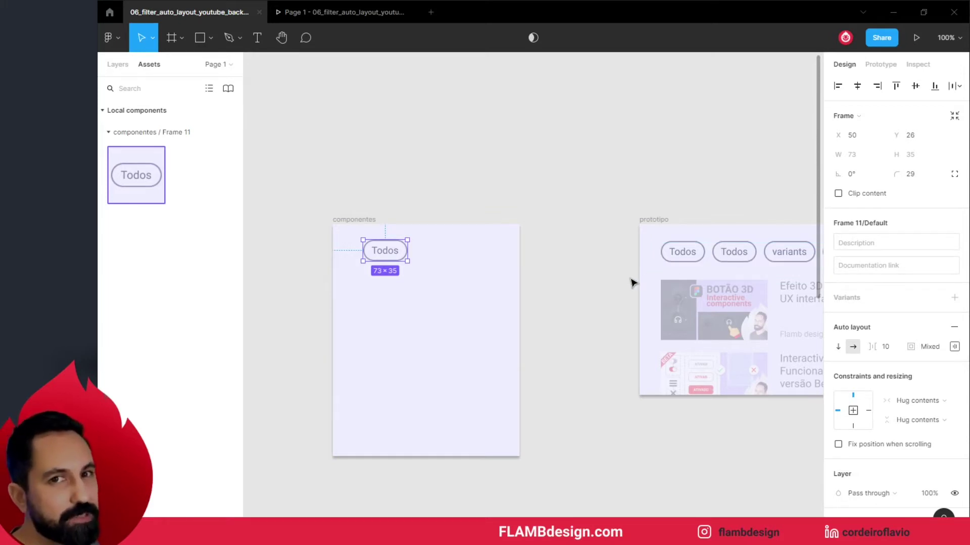
pyautogui.click(342, 251)
pyautogui.click(341, 258)
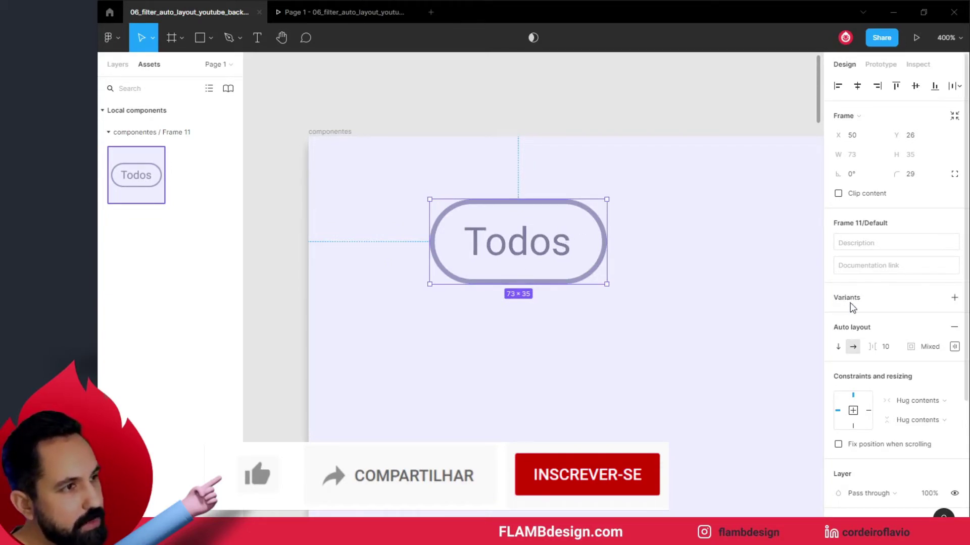
pyautogui.click(955, 299)
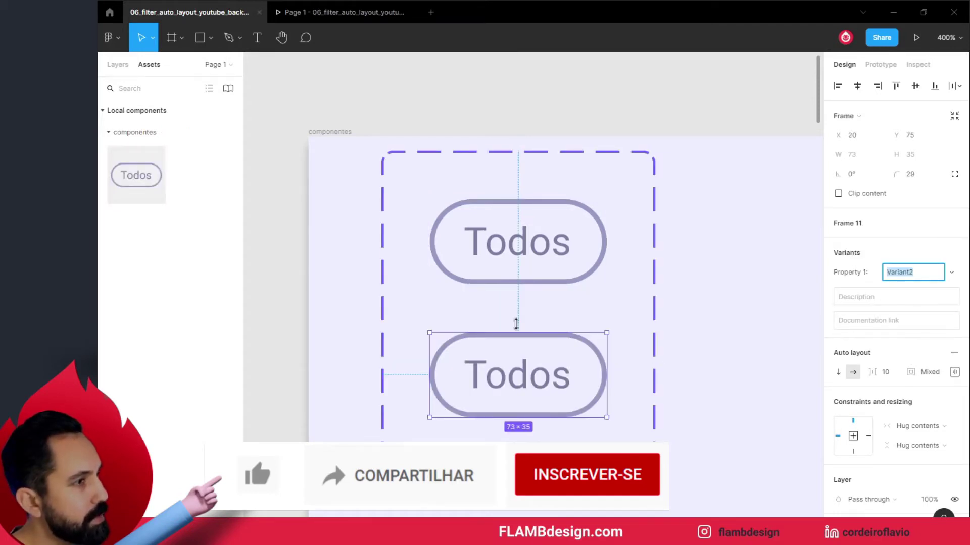
# Step: Set the new lower Todos variant's Property 1 value to 'on'
pyautogui.scroll(-2, 520, 386)
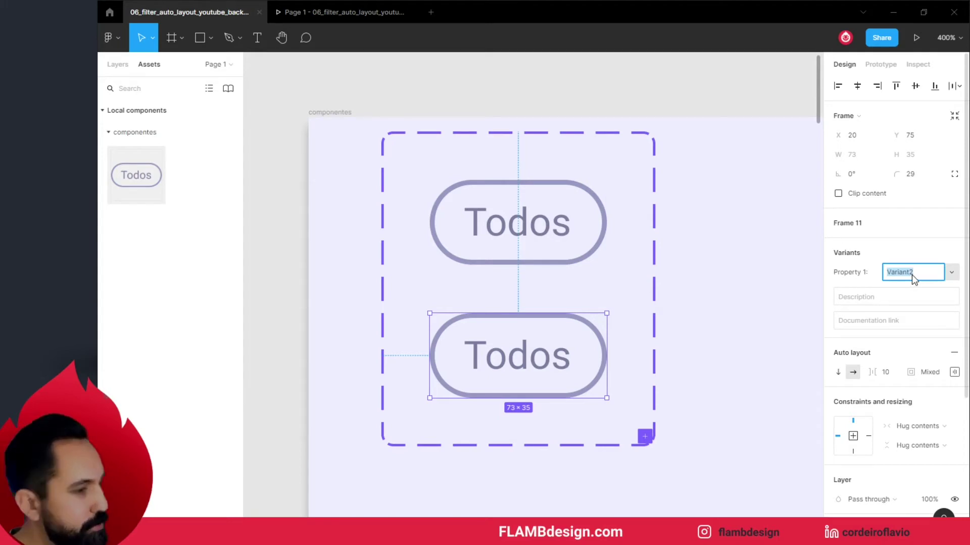
pyautogui.write('on')
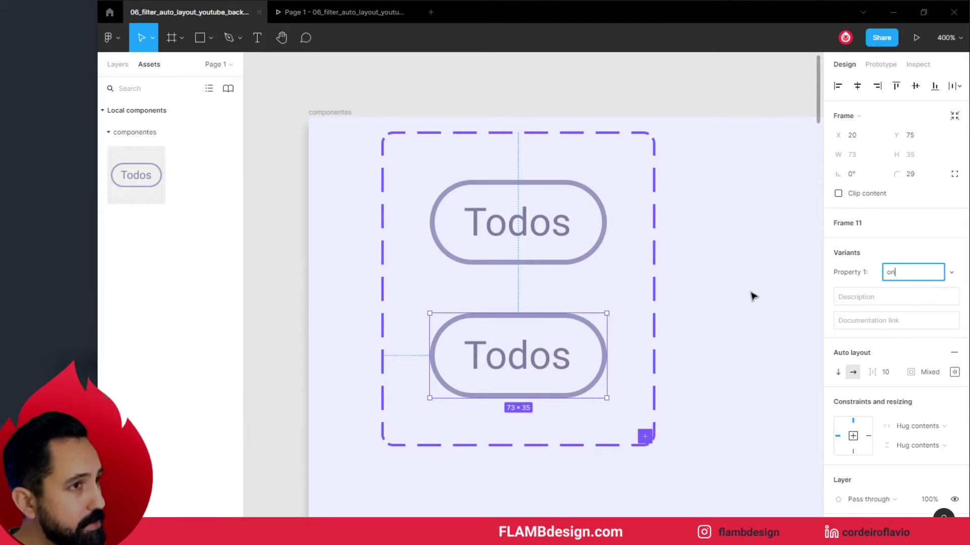
pyautogui.click(751, 294)
# Step: Set the upper variant's Property 1 value to 'off', then select the on variant
pyautogui.click(552, 251)
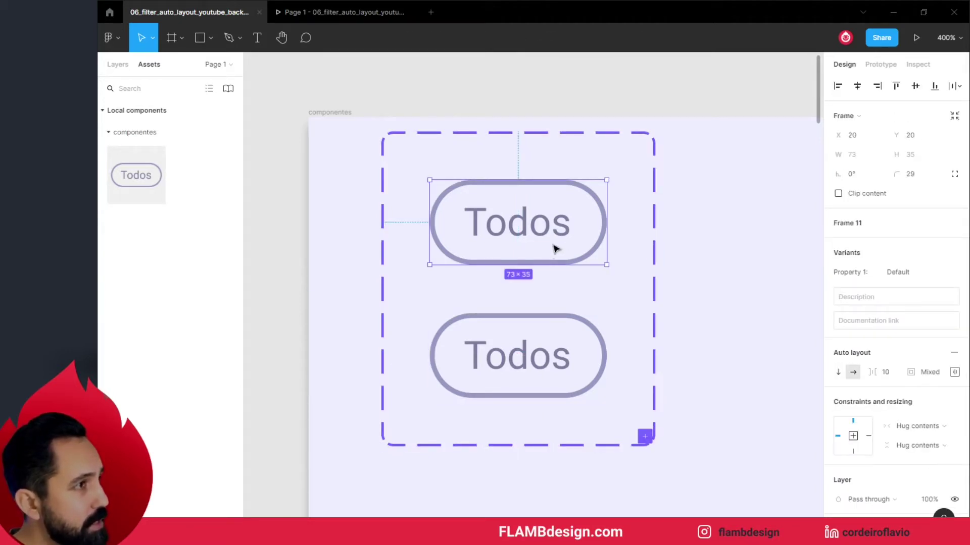
pyautogui.click(898, 275)
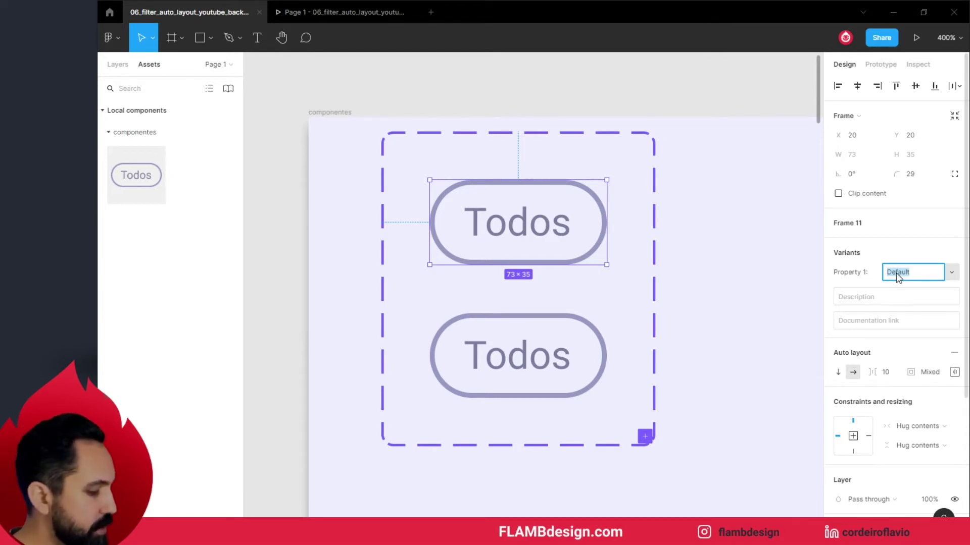
pyautogui.click(760, 293)
pyautogui.click(593, 261)
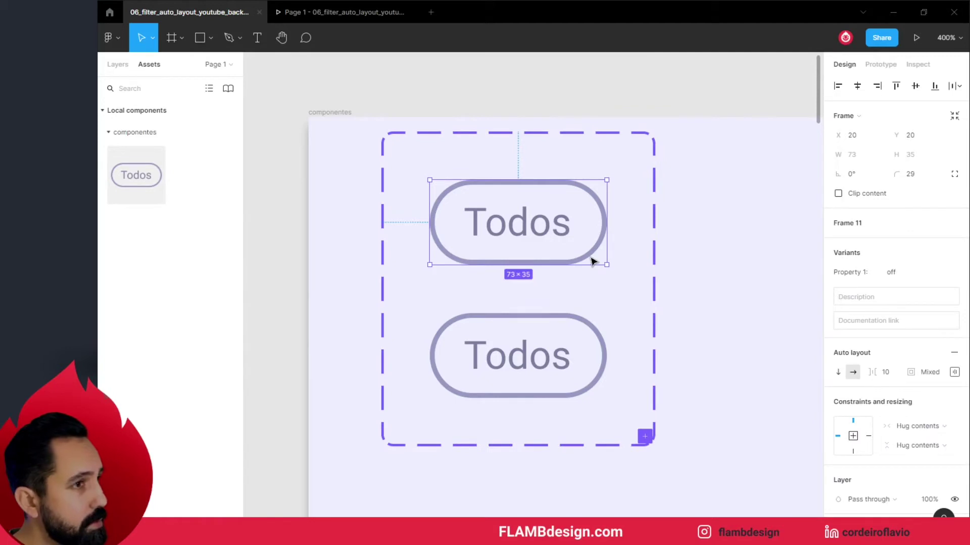
pyautogui.click(570, 345)
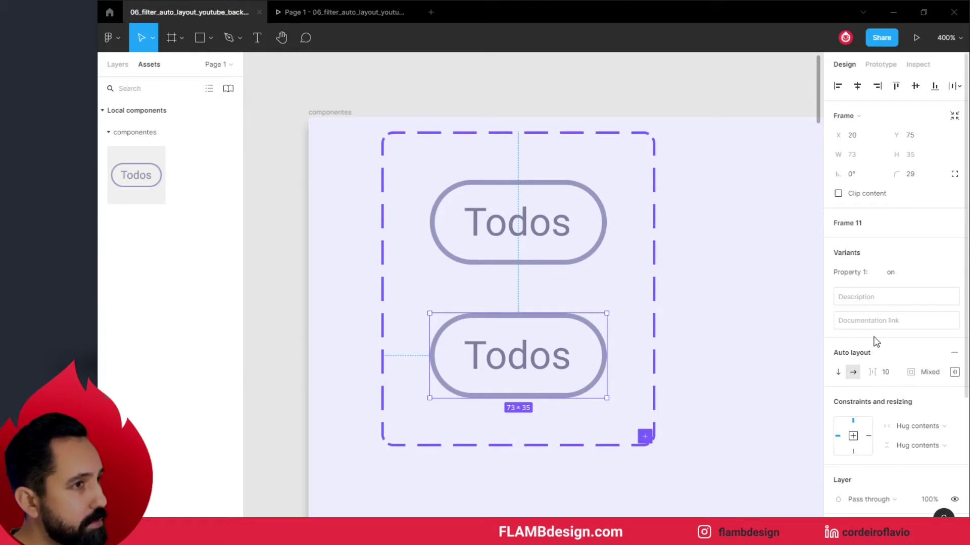
# Step: Give the on variant a grayblue/100 stroke and a grayblue/100 fill
pyautogui.scroll(-3, 875, 342)
pyautogui.scroll(-1, 875, 342)
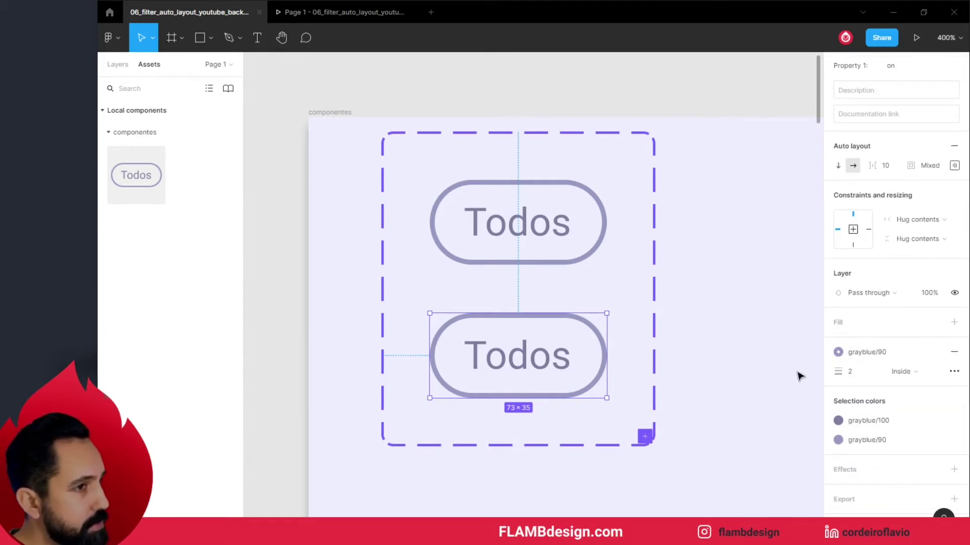
pyautogui.moveTo(866, 352)
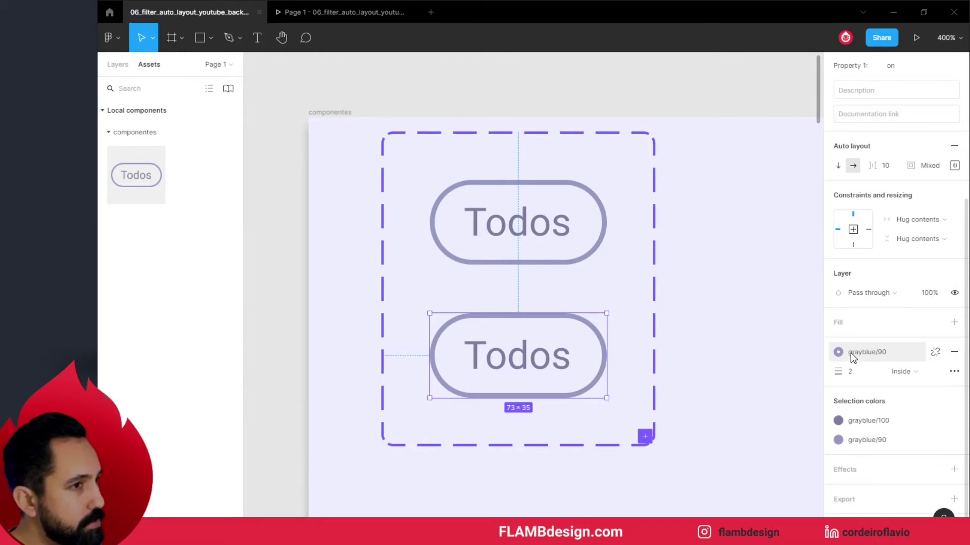
pyautogui.click(851, 353)
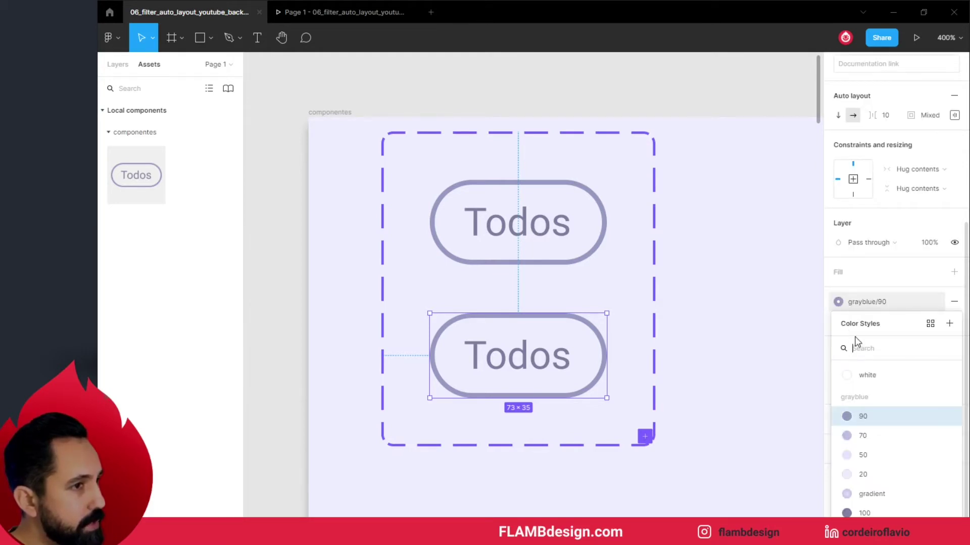
pyautogui.click(860, 513)
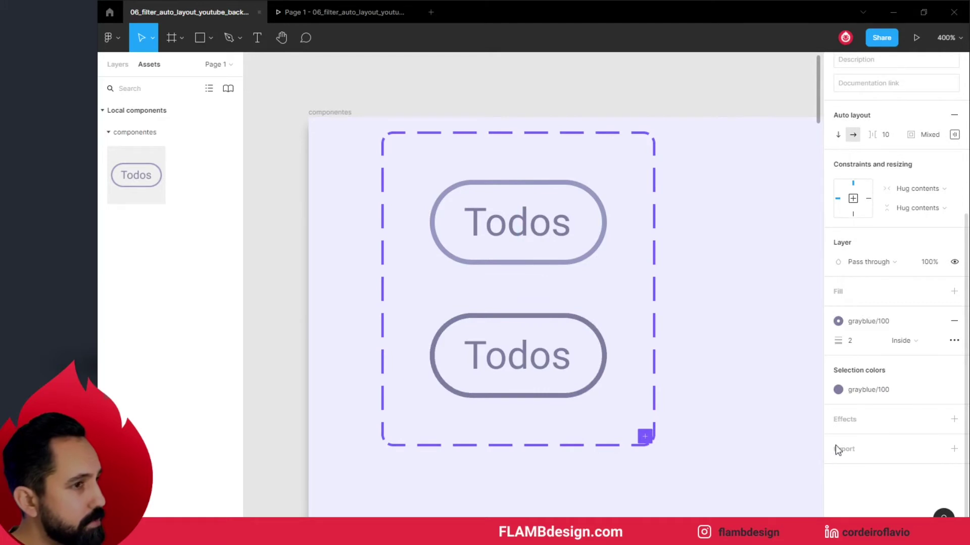
pyautogui.moveTo(928, 292)
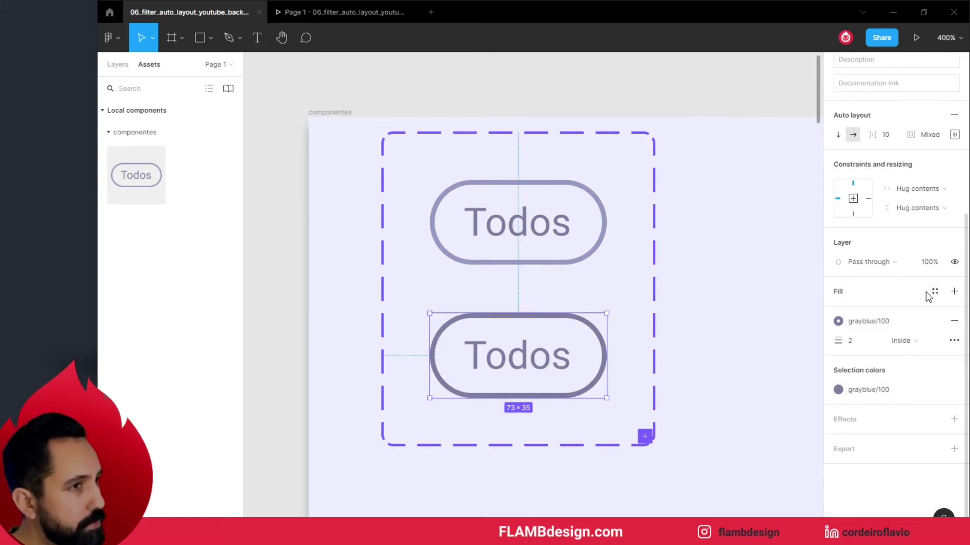
pyautogui.click(934, 292)
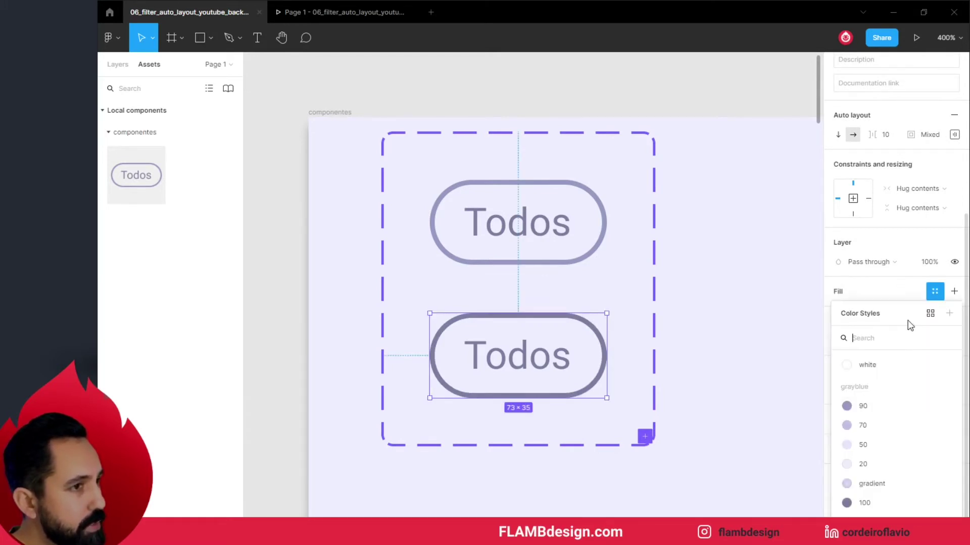
pyautogui.click(851, 503)
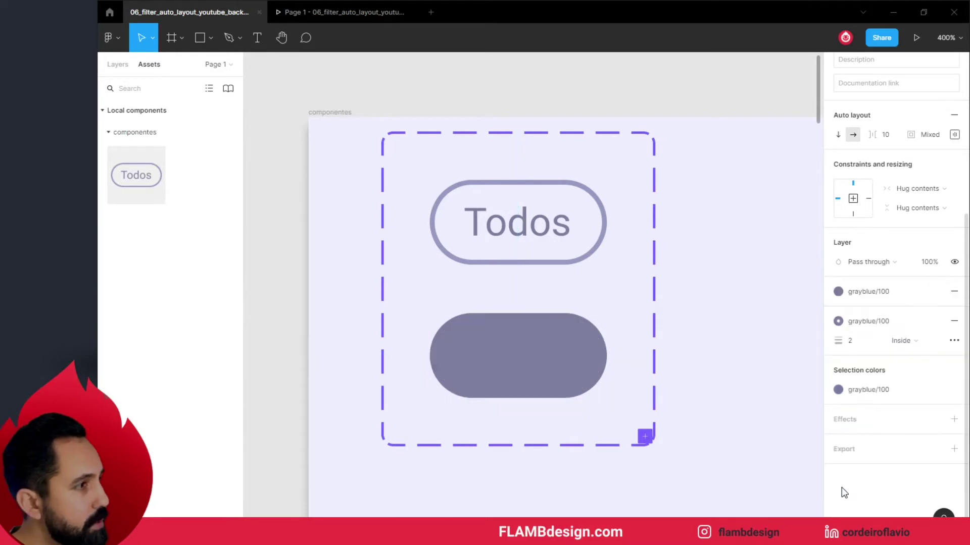
# Step: Recolor the Todos text inside the on chip to grayblue/20
pyautogui.doubleClick(556, 358)
pyautogui.click(837, 423)
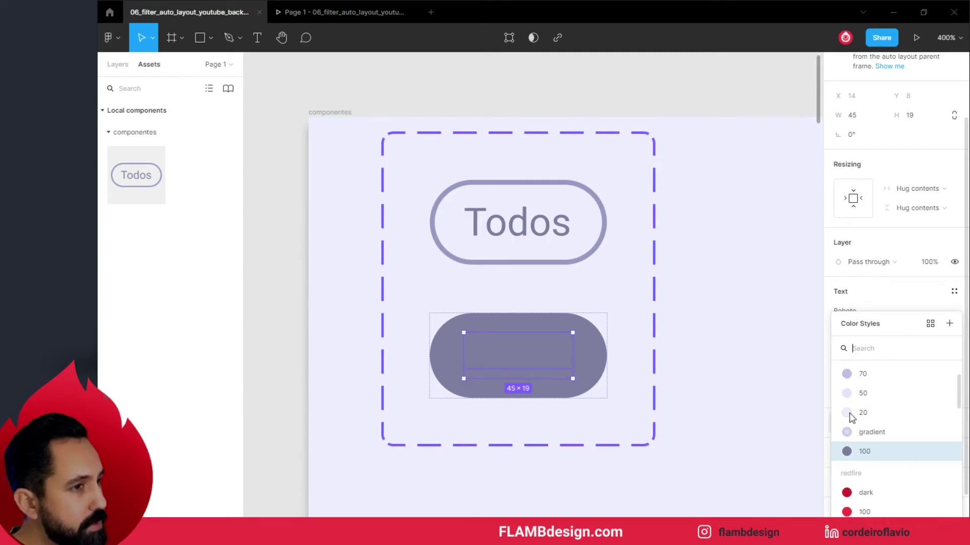
pyautogui.click(852, 414)
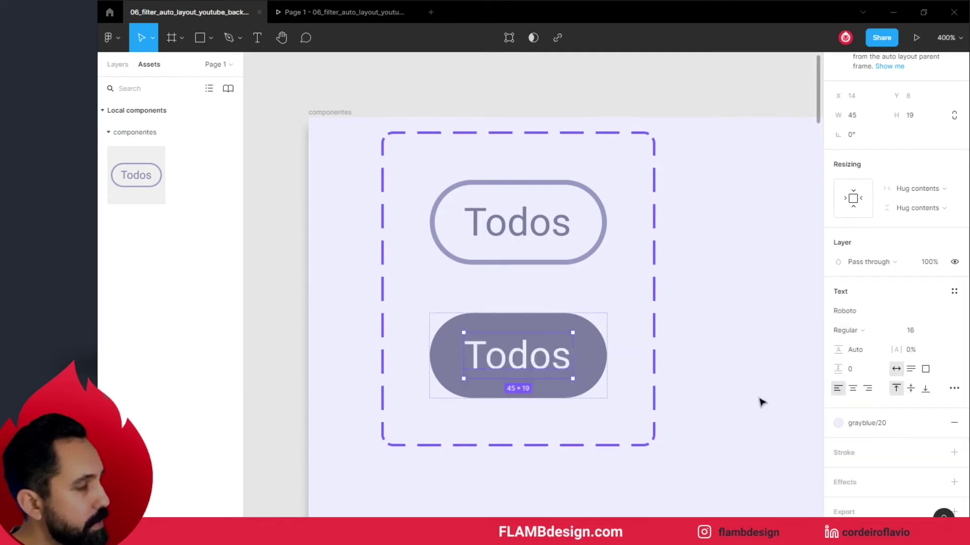
pyautogui.click(725, 348)
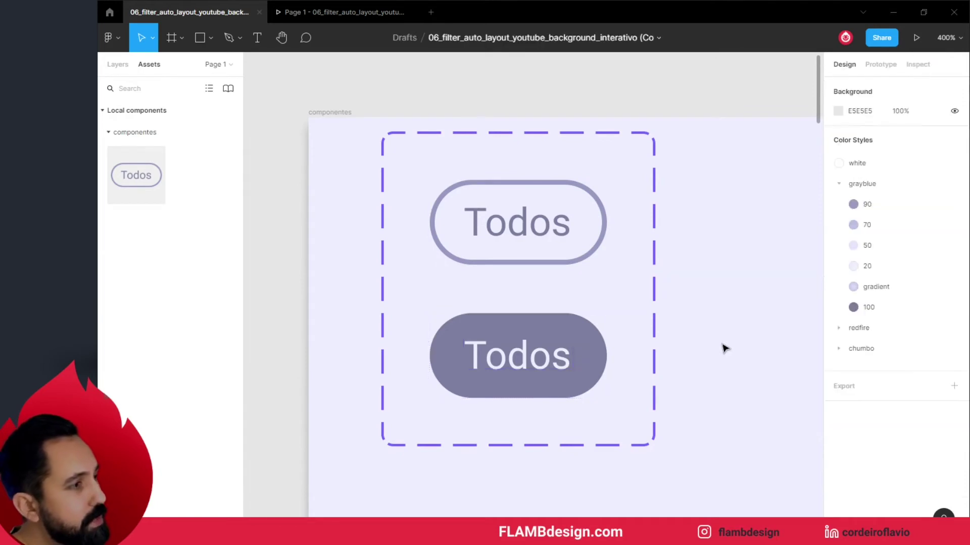
# Step: Zoom into the prototipo filter row and select a Todos chip instance
pyautogui.scroll(1, 716, 372)
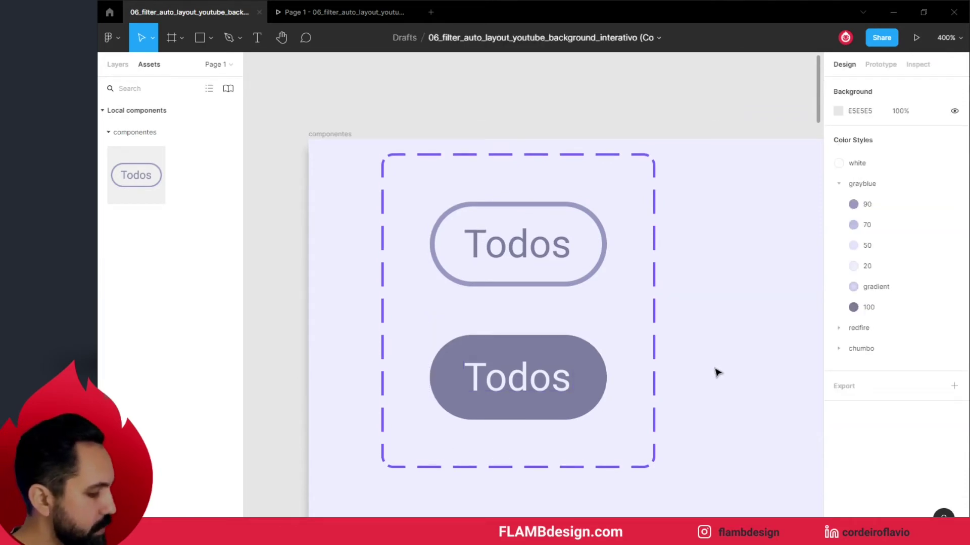
pyautogui.keyDown('ctrl'); pyautogui.scroll(-2, 717, 372); pyautogui.keyUp('ctrl')
pyautogui.scroll(-2, 717, 373)
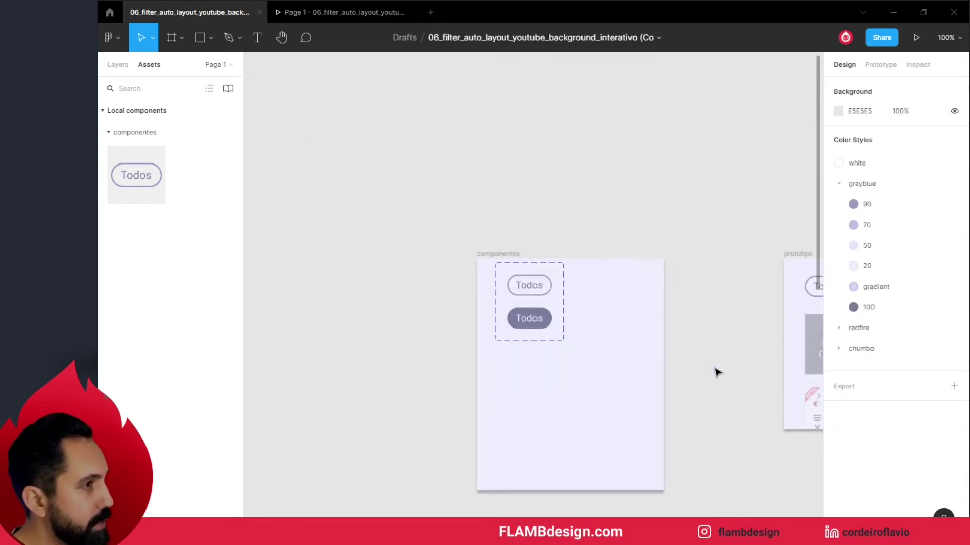
pyautogui.press('-')
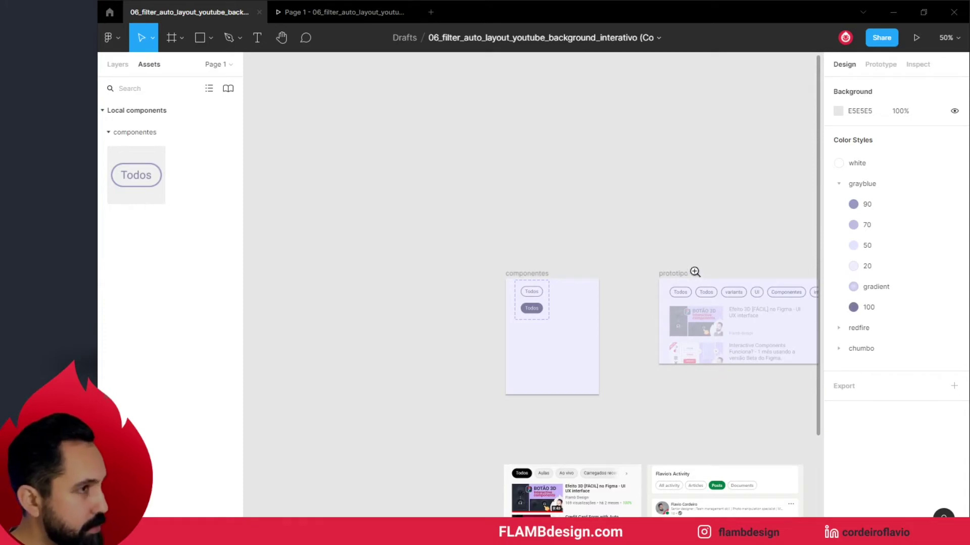
pyautogui.click(695, 273)
pyautogui.click(697, 314)
pyautogui.click(666, 271)
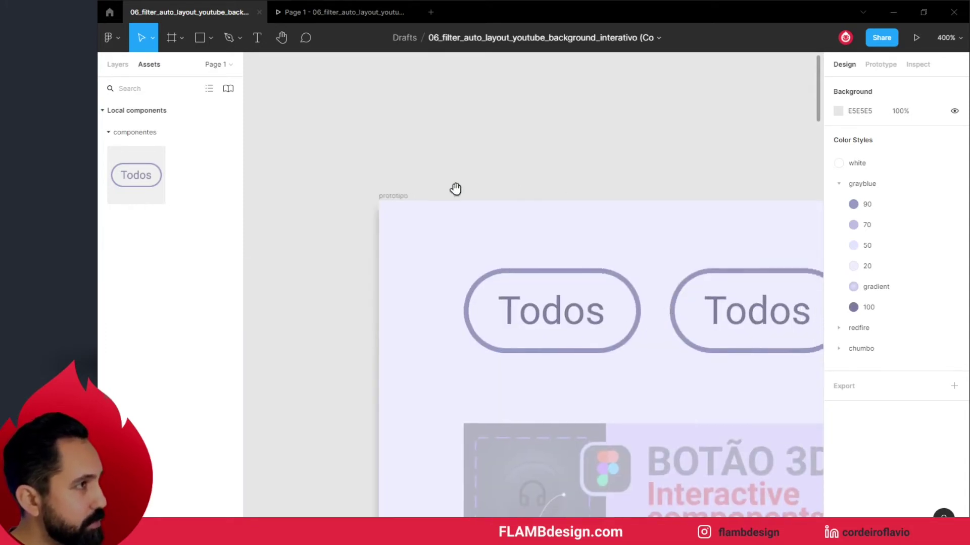
pyautogui.hscroll(5, 480, 238)
pyautogui.click(510, 286)
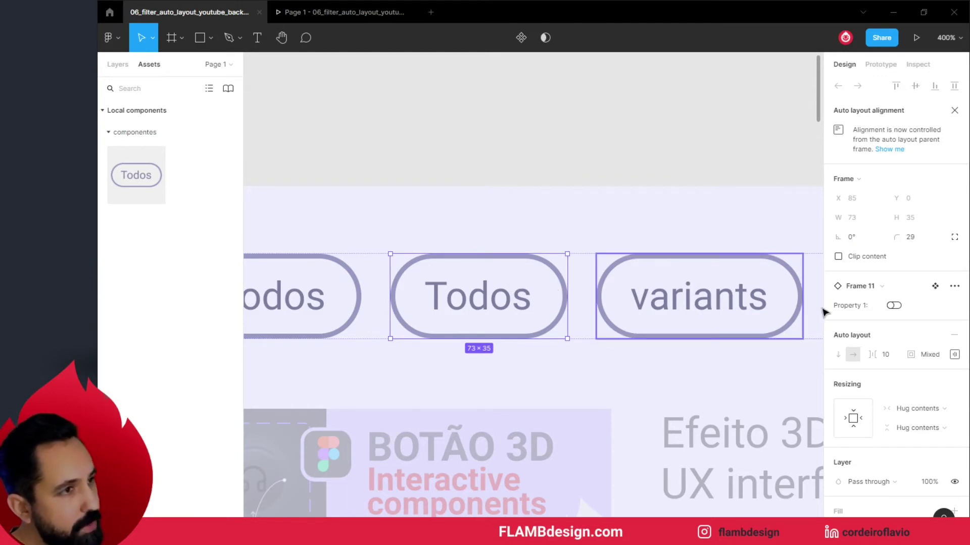
# Step: Flip the chip's Property 1 between on and off, leaving it off and outlined
pyautogui.click(893, 307)
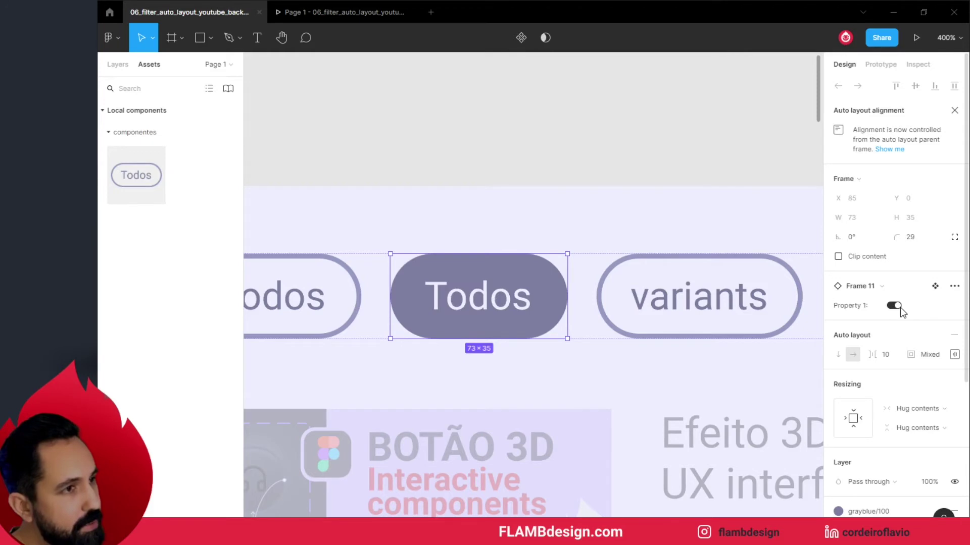
pyautogui.click(893, 306)
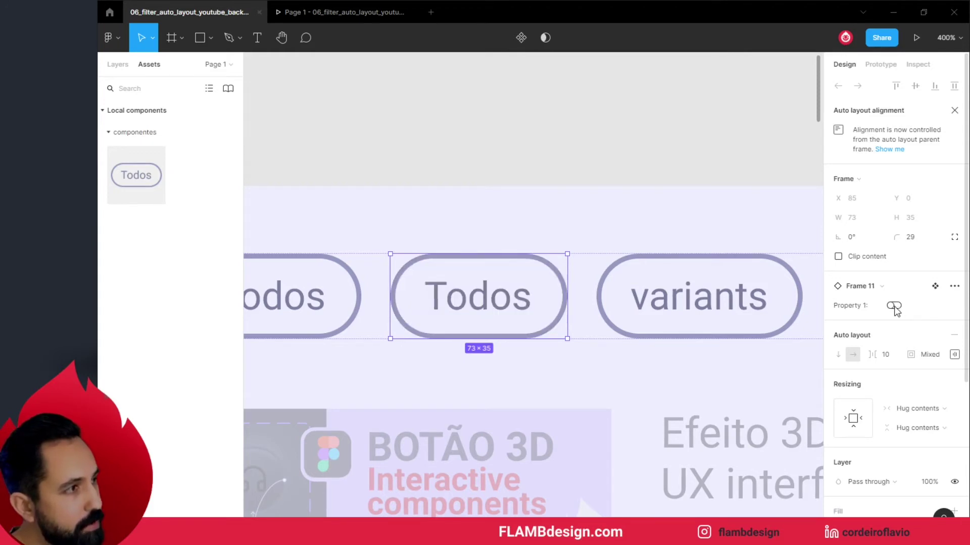
pyautogui.click(893, 306)
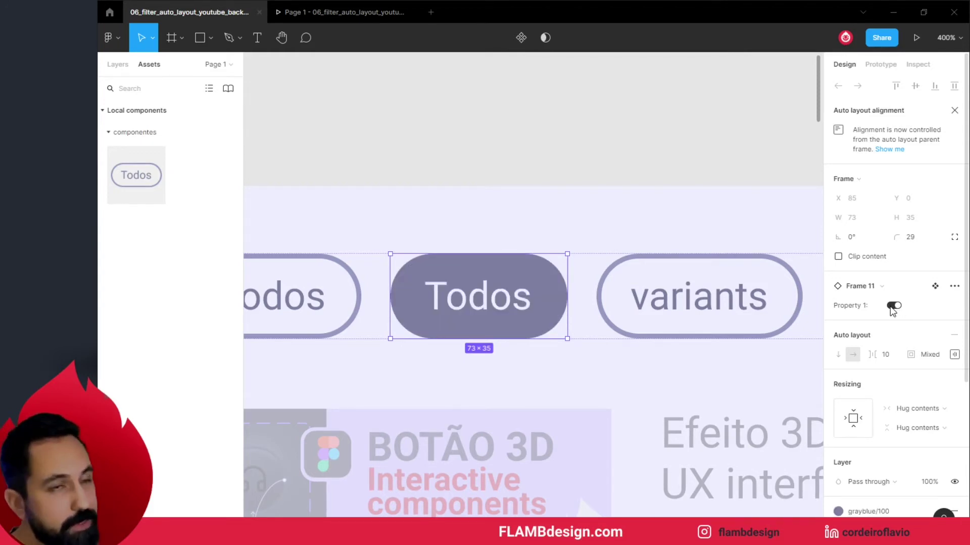
pyautogui.click(893, 306)
pyautogui.click(566, 233)
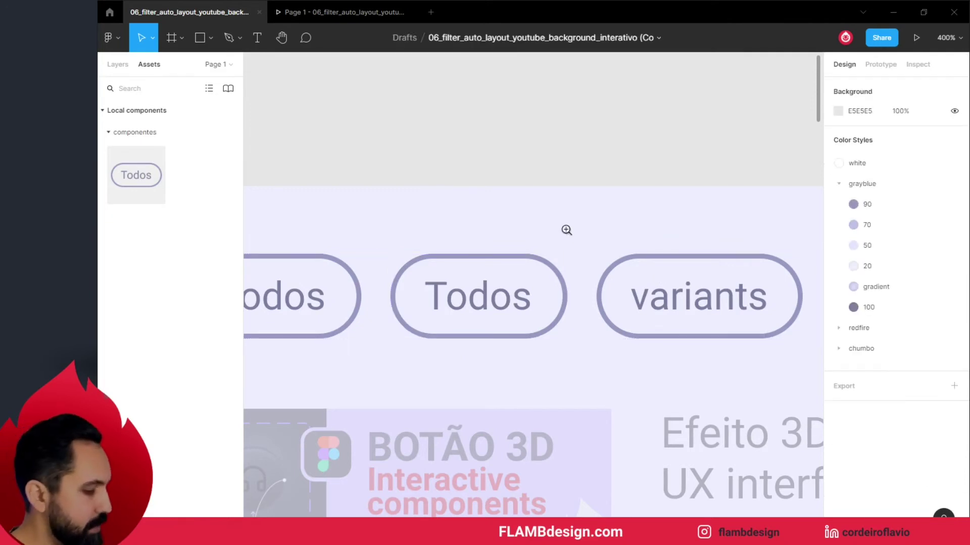
# Step: Frame both Todos variants in the componentes frame and show the Prototype panel settings
pyautogui.hotkey('shift', '0')
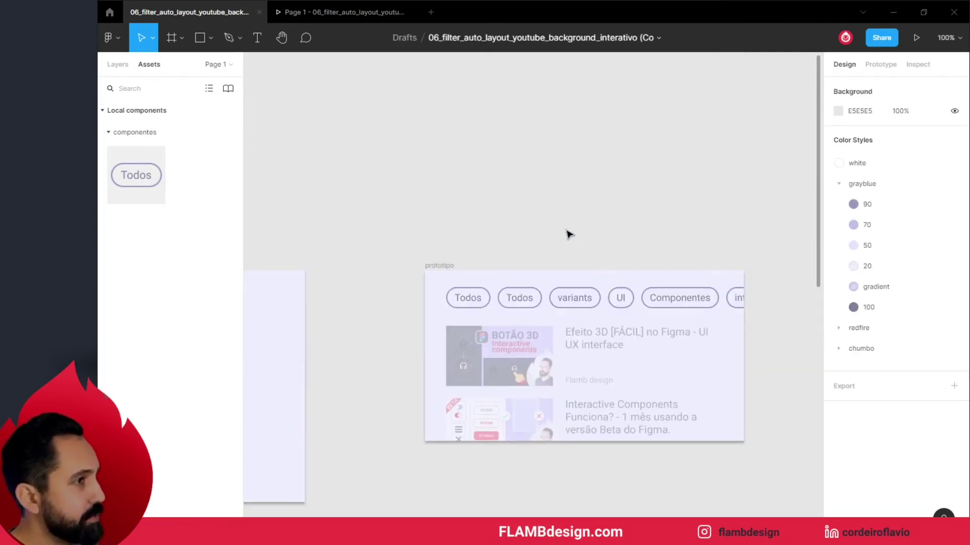
pyautogui.moveTo(294, 267); pyautogui.dragTo(591, 272)
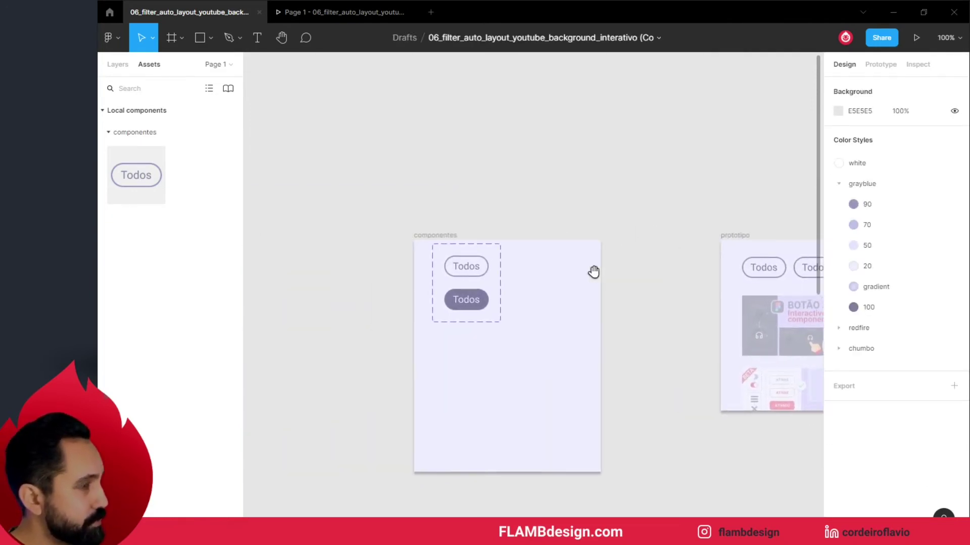
pyautogui.keyDown('ctrl'); pyautogui.scroll(3, 431, 275); pyautogui.keyUp('ctrl')
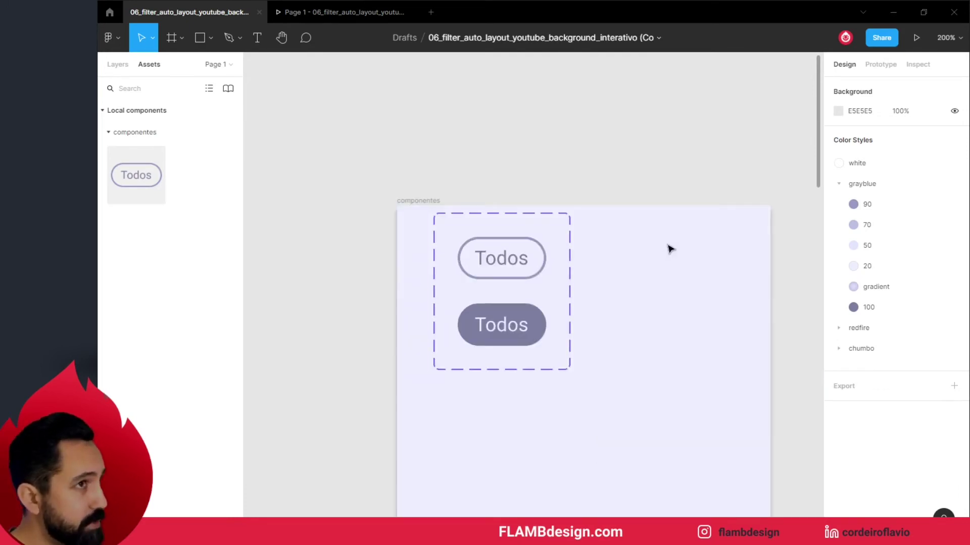
pyautogui.click(883, 64)
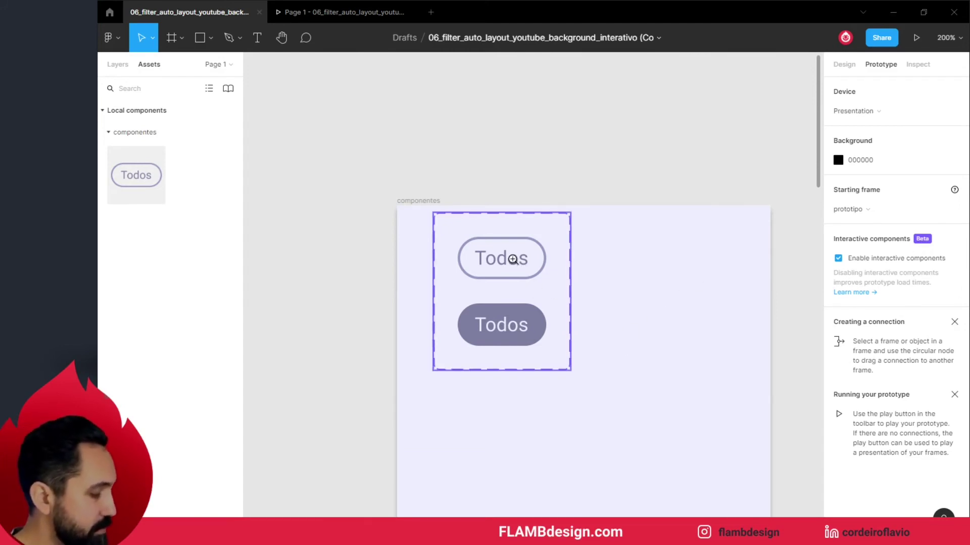
pyautogui.scroll(3, 520, 262)
# Step: Connect the off Todos variant to on and on back to off with On click, Change to
pyautogui.click(516, 276)
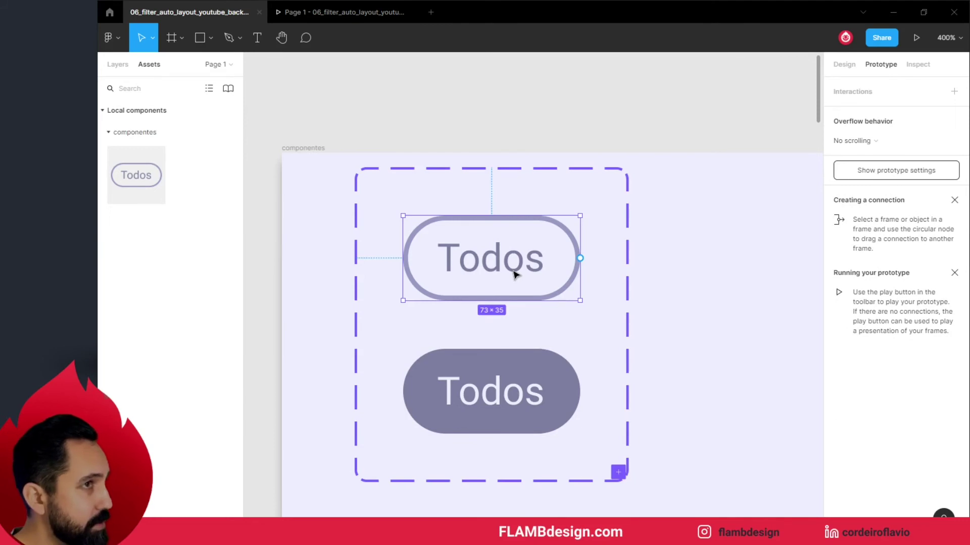
pyautogui.moveTo(579, 258); pyautogui.dragTo(515, 357)
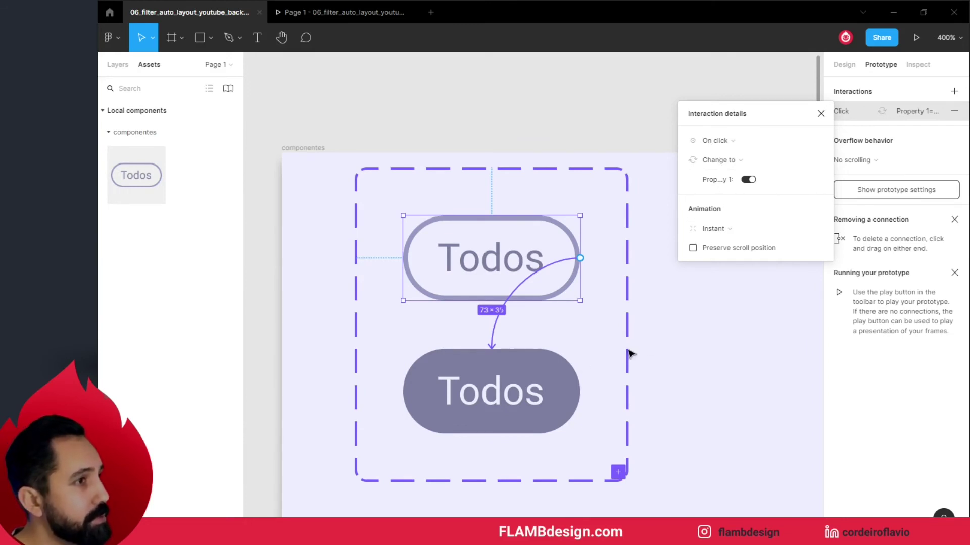
pyautogui.click(568, 369)
pyautogui.moveTo(581, 393); pyautogui.dragTo(492, 300)
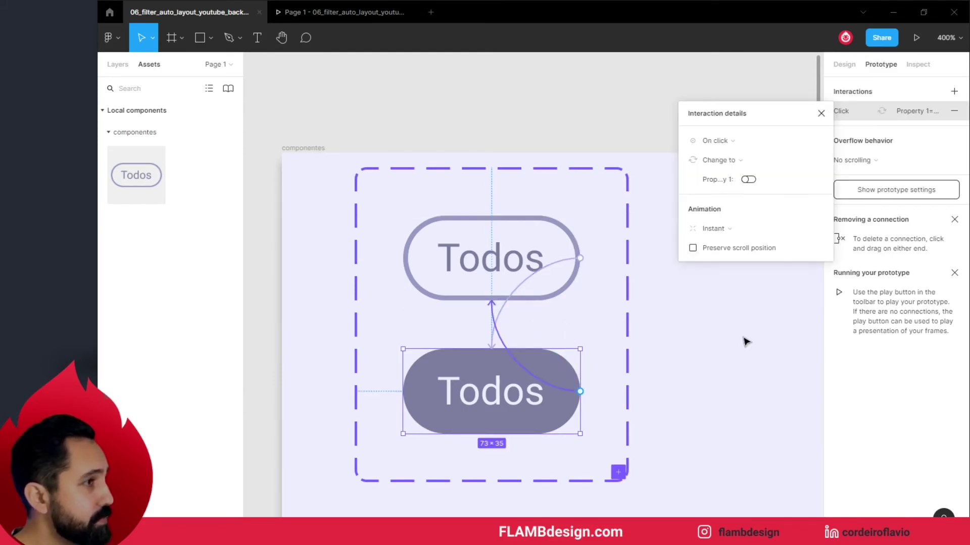
pyautogui.hotkey('ctrl', 'alt', 'Return')
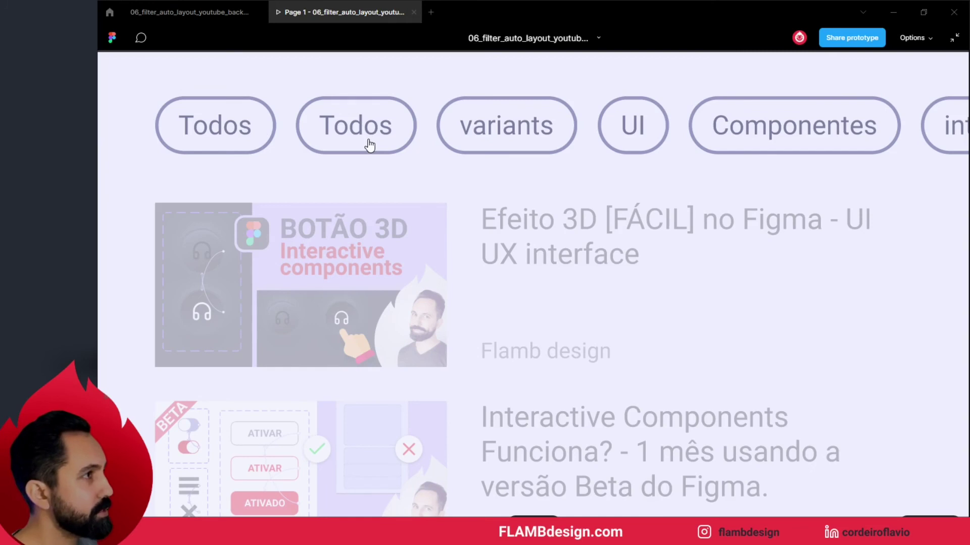
# Step: In presentation, toggle the Todos, UI, variants and Componentes chips on and off
pyautogui.click(370, 146)
pyautogui.click(606, 134)
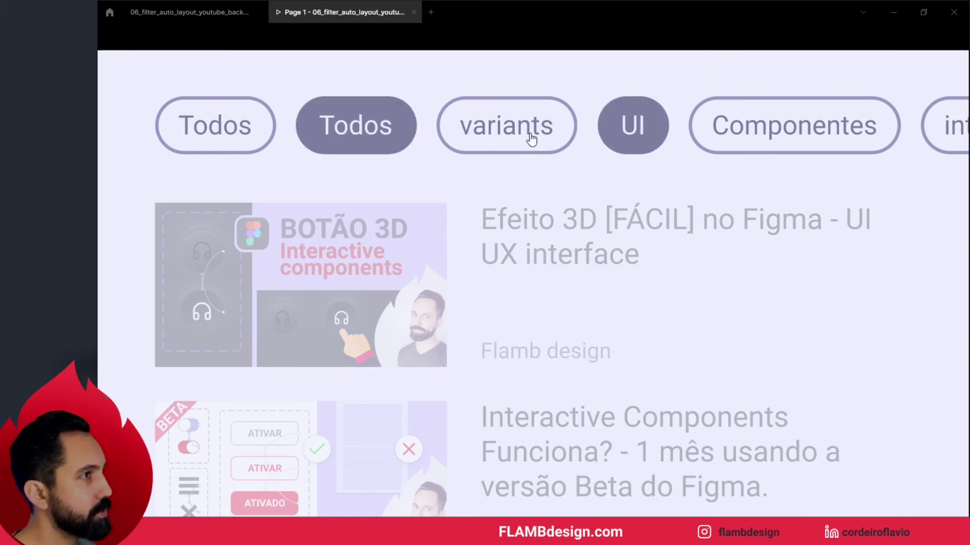
pyautogui.click(488, 135)
pyautogui.click(782, 139)
pyautogui.click(650, 129)
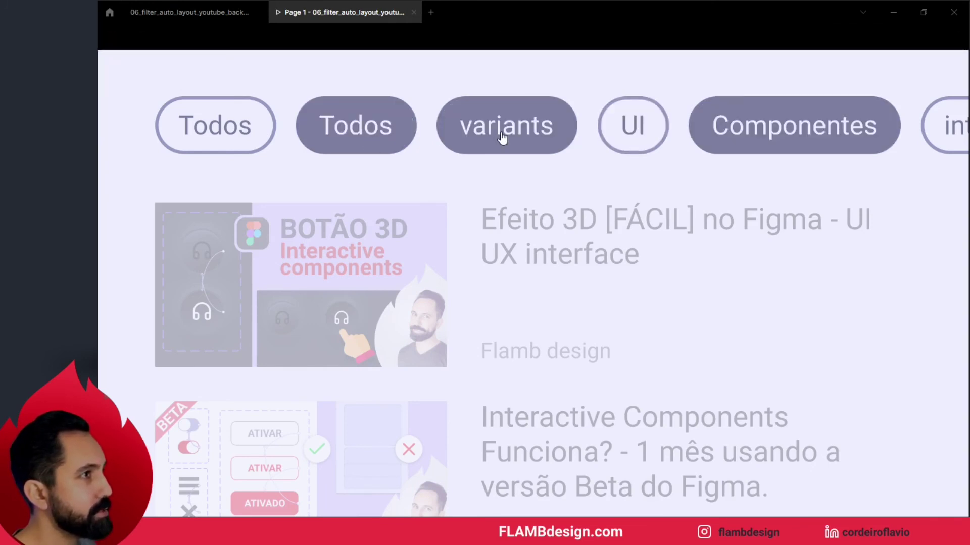
pyautogui.click(485, 138)
pyautogui.click(784, 145)
pyautogui.click(384, 129)
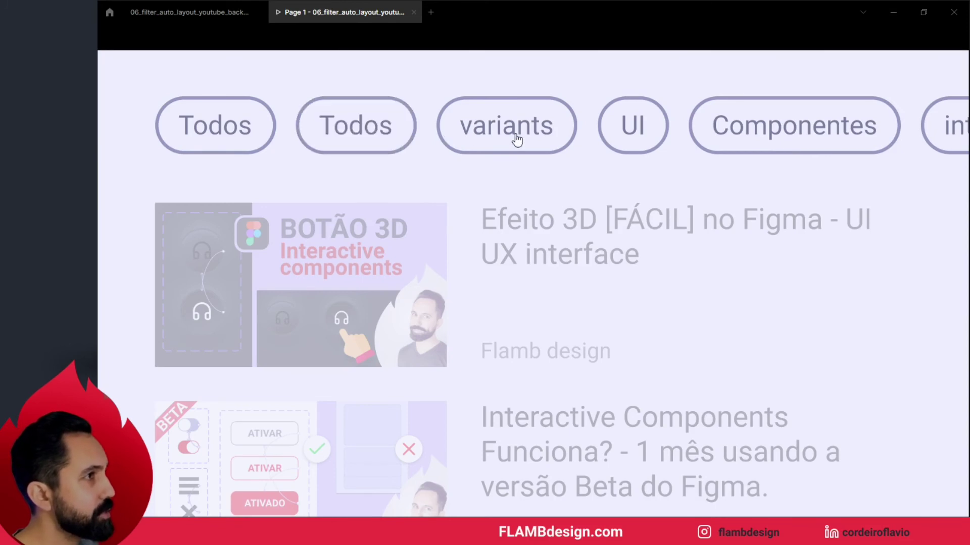
pyautogui.click(512, 136)
pyautogui.click(353, 141)
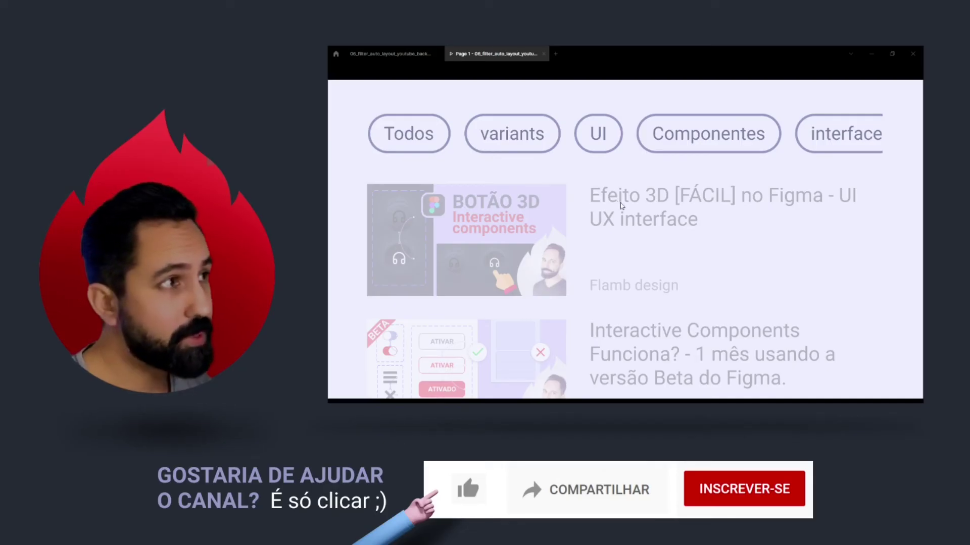
# Step: Toggle the variants, Componentes, UI and interface chips, switching interface on
pyautogui.click(508, 142)
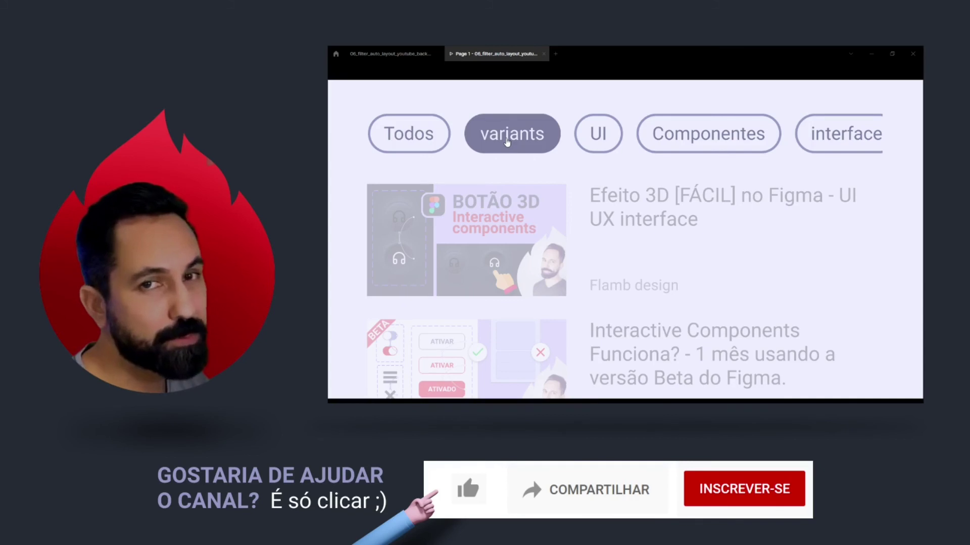
pyautogui.click(653, 144)
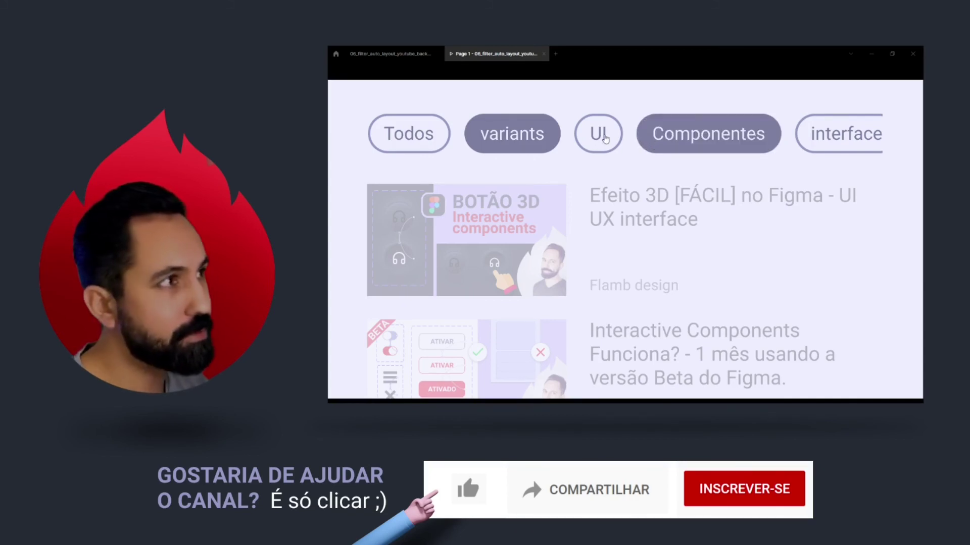
pyautogui.click(606, 139)
pyautogui.click(674, 146)
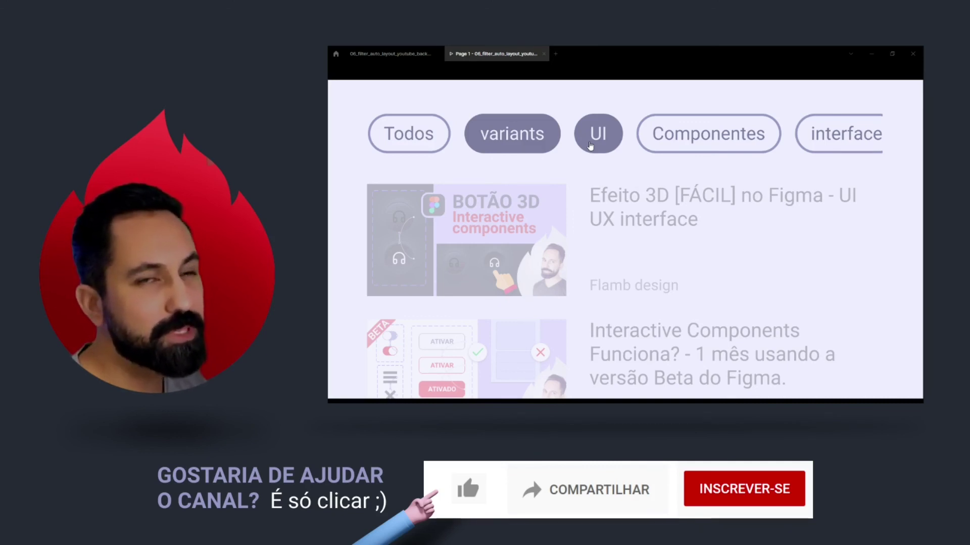
pyautogui.click(590, 146)
pyautogui.click(686, 150)
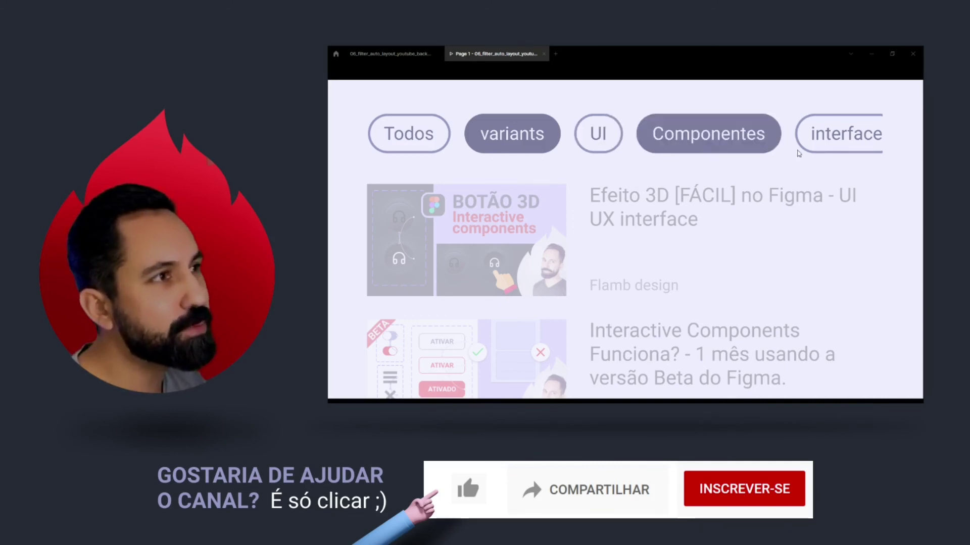
pyautogui.click(807, 151)
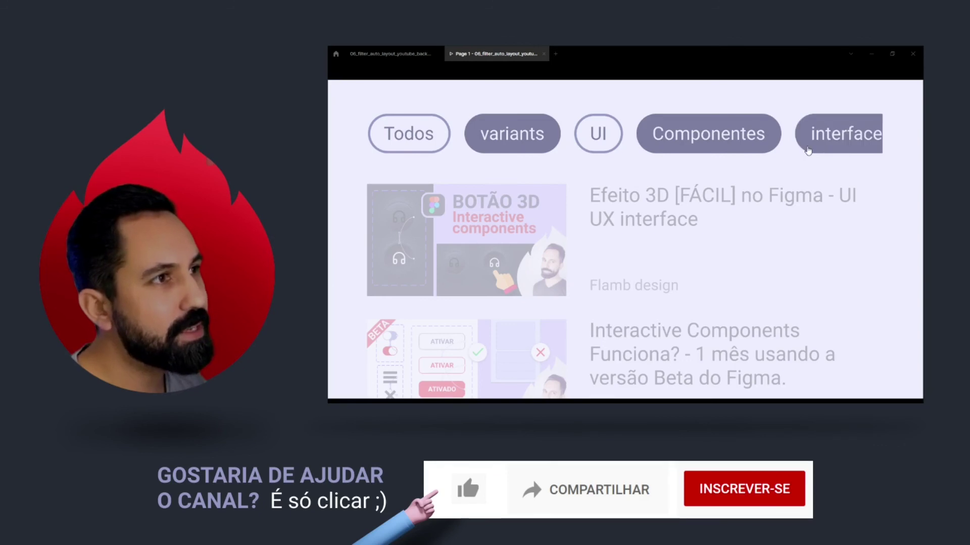
# Step: Keep toggling chips until only UI and Componentes remain filled
pyautogui.click(710, 145)
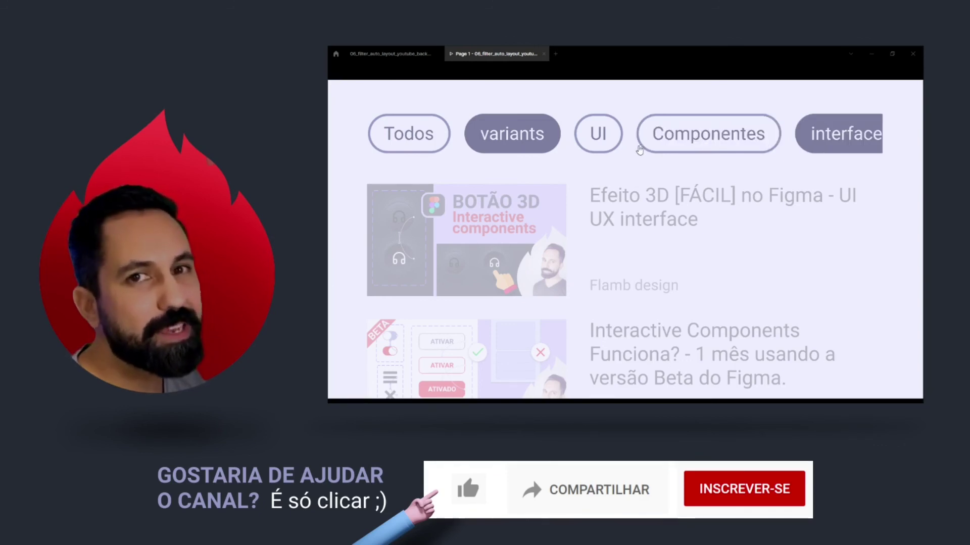
pyautogui.click(598, 139)
pyautogui.click(503, 140)
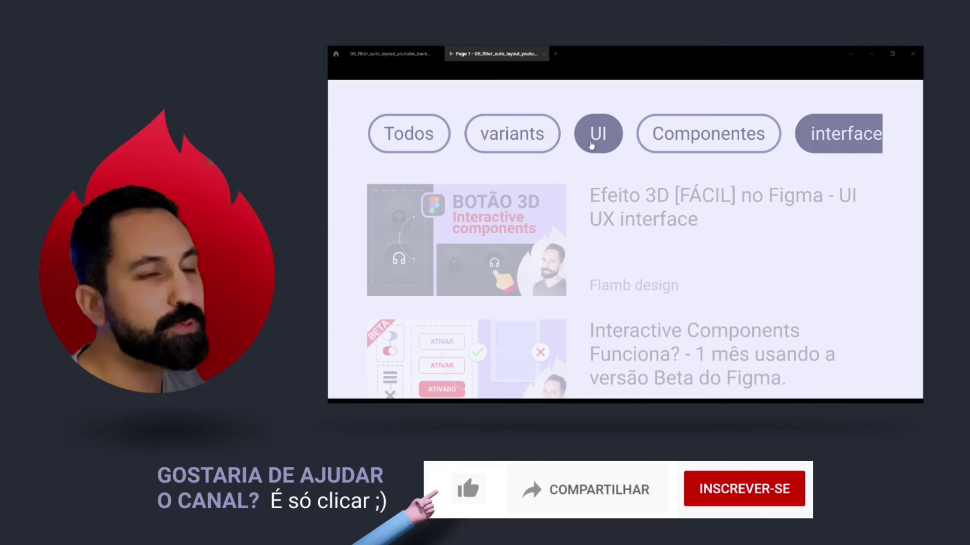
pyautogui.click(595, 145)
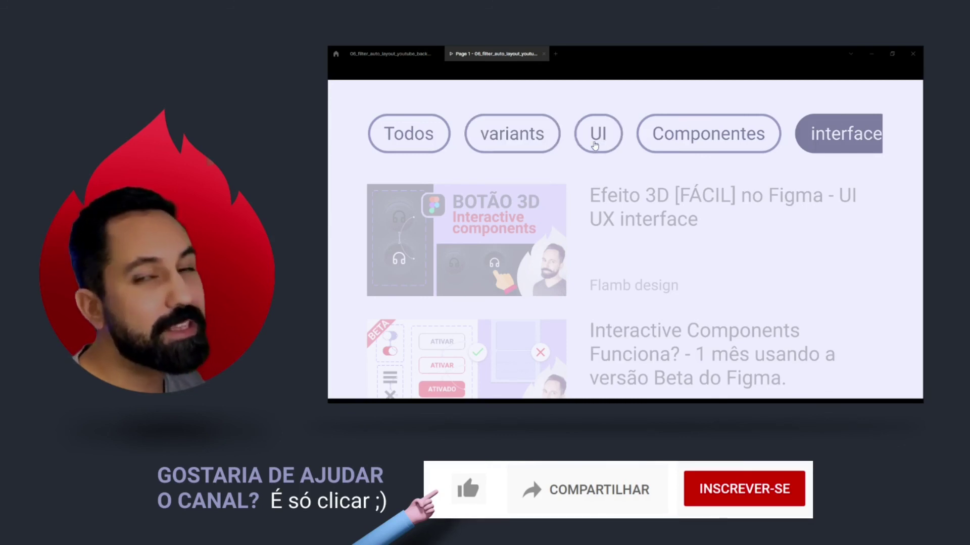
pyautogui.click(811, 149)
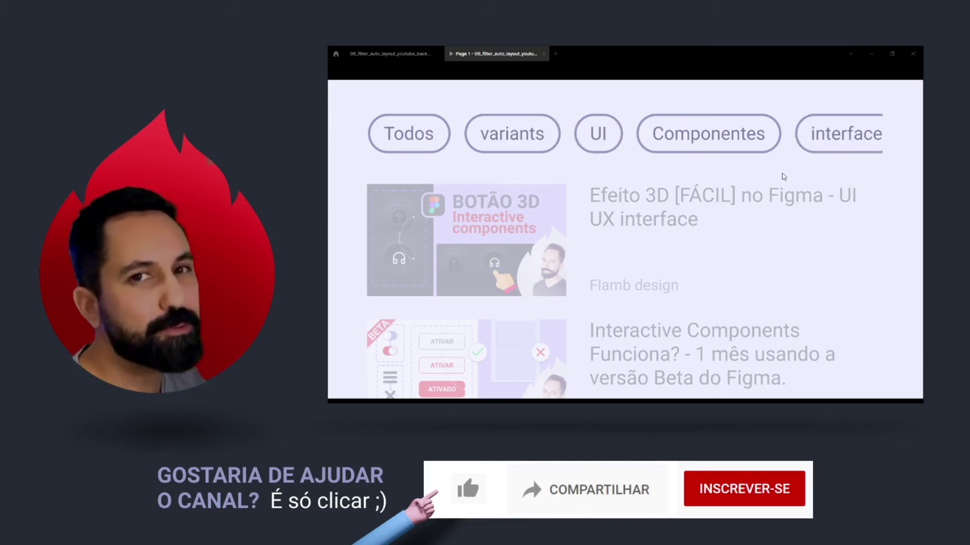
pyautogui.click(688, 149)
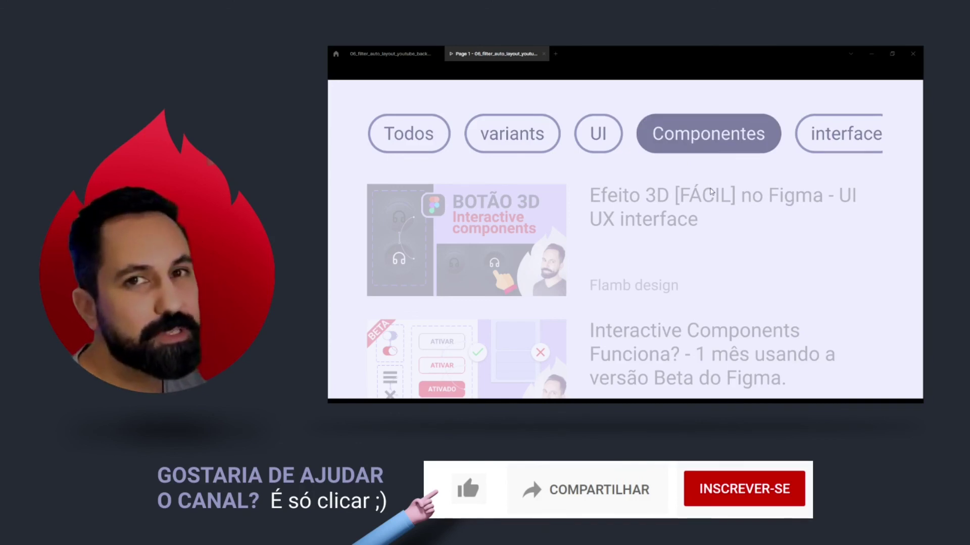
pyautogui.click(612, 137)
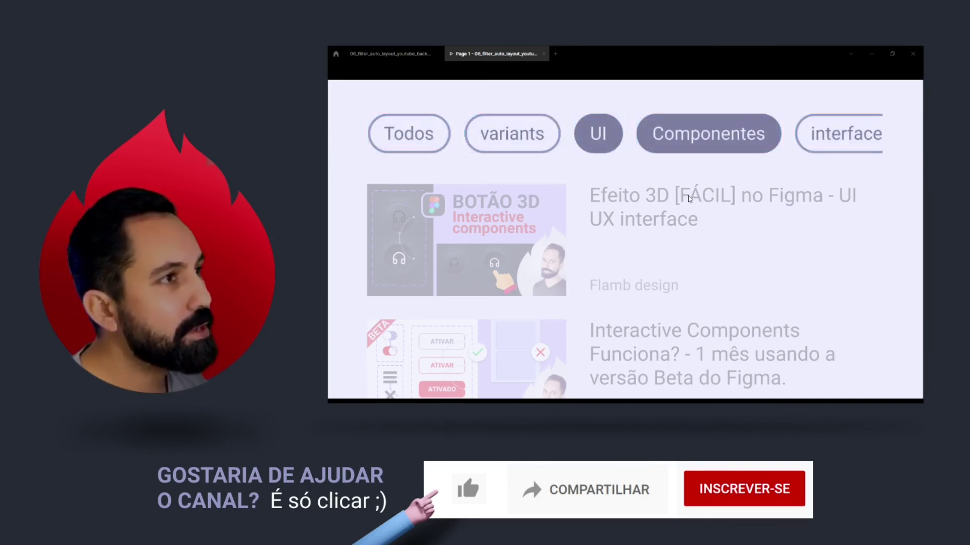